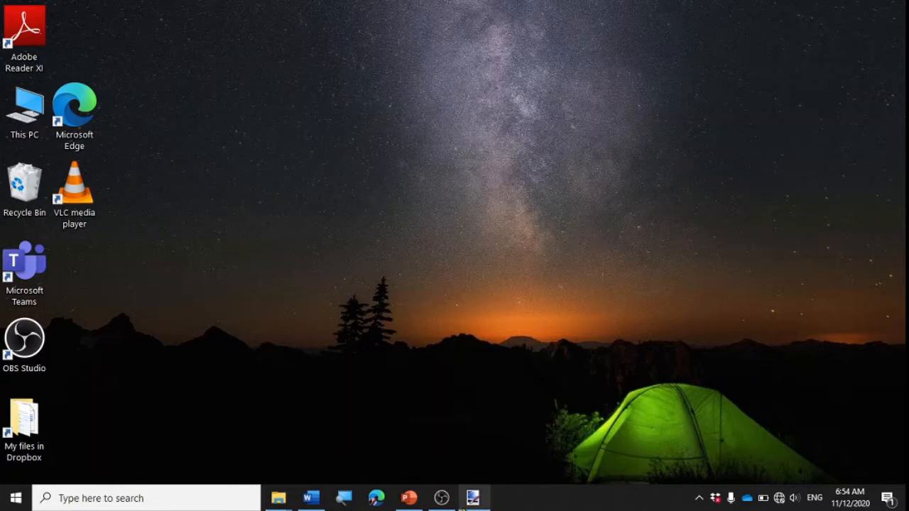
Switch to paint.net and undo the rectangle drawn on the canvas
left_click(470, 500)
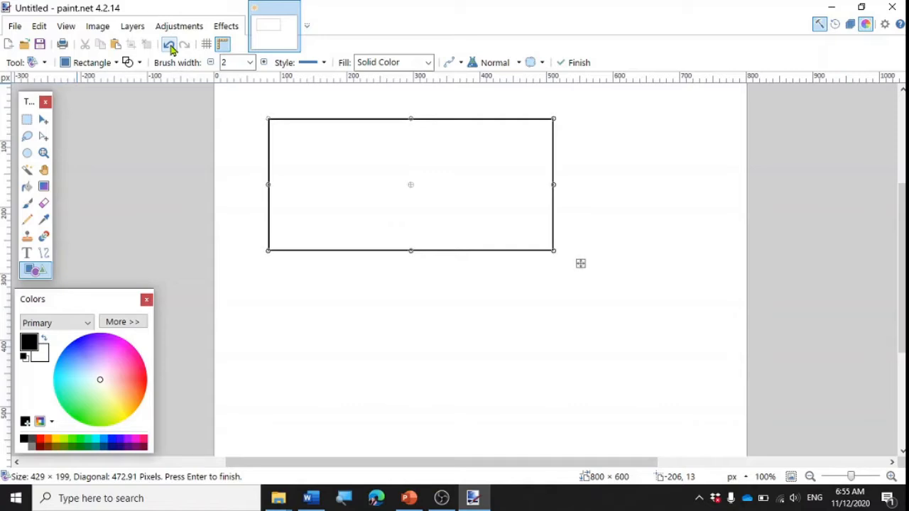
left_click(171, 46)
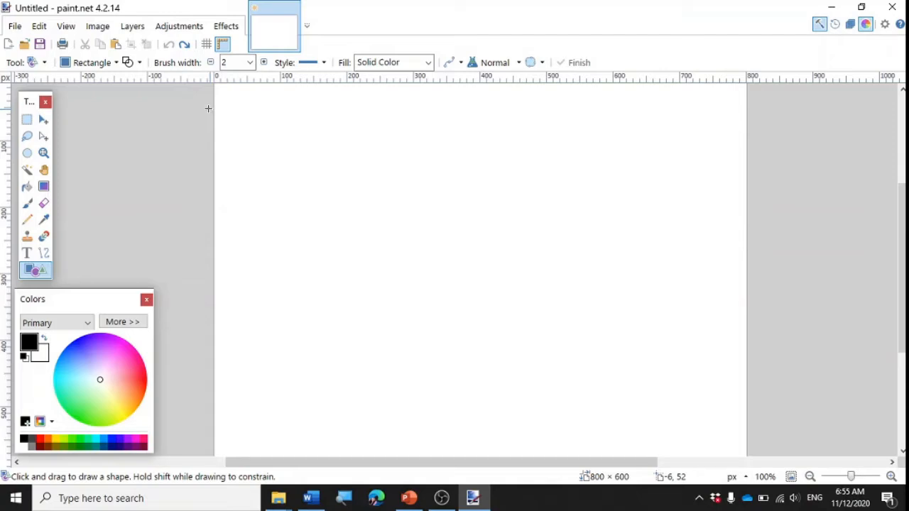
Draw an upright ellipse about 178 × 258 pixels in the upper part of the canvas
left_click(97, 64)
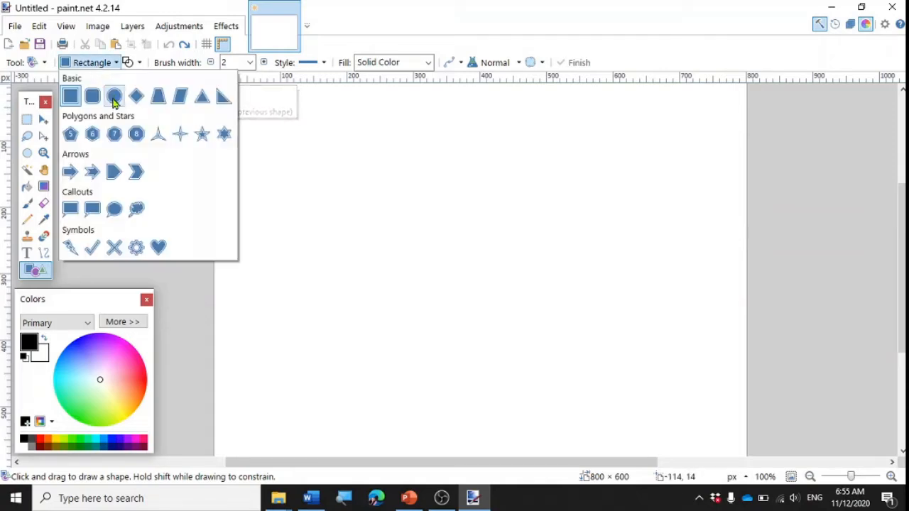
left_click(114, 96)
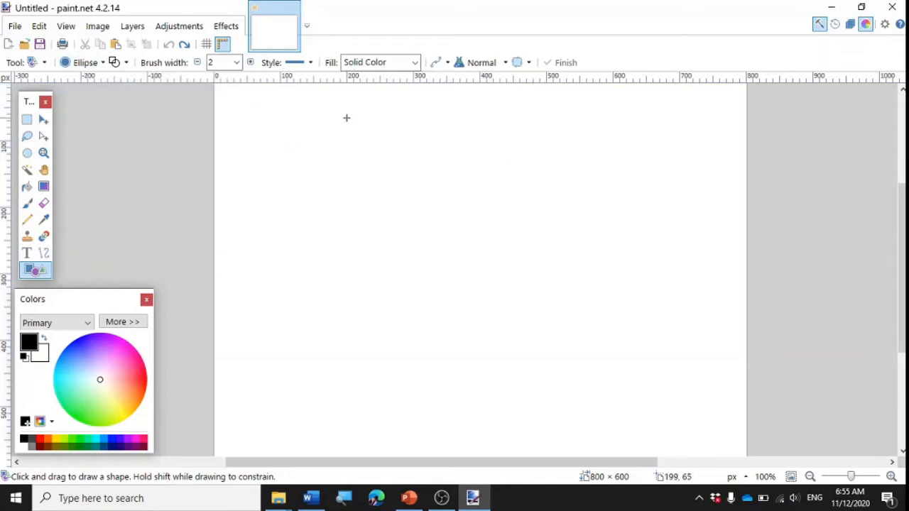
mouse_move(347, 117)
left_mouse_down()
mouse_move(486, 278)
mouse_move(465, 289)
left_mouse_up()
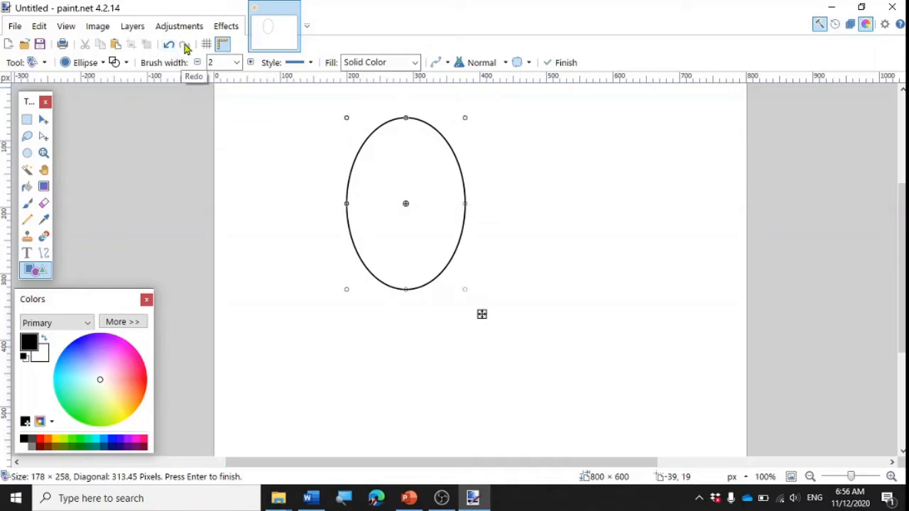
Undo and redo the drawn ellipse several times, finishing with an undo
left_click(170, 45)
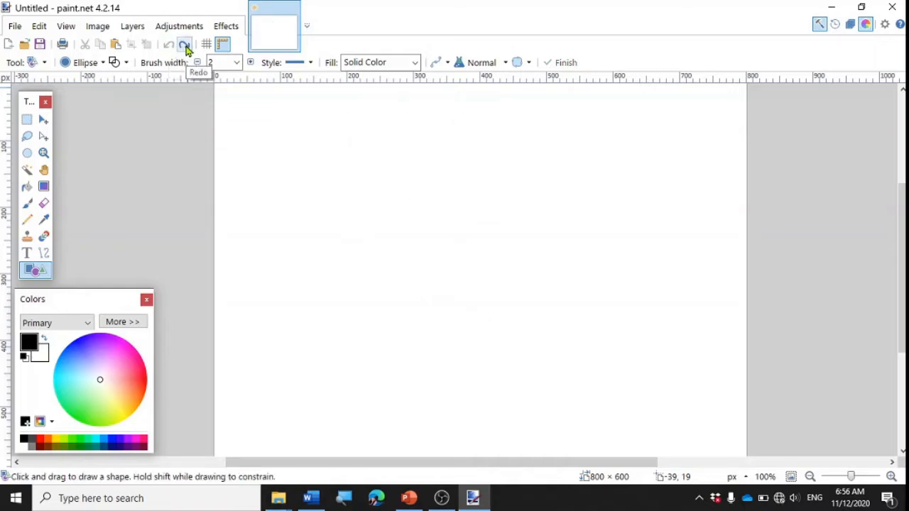
left_click(185, 45)
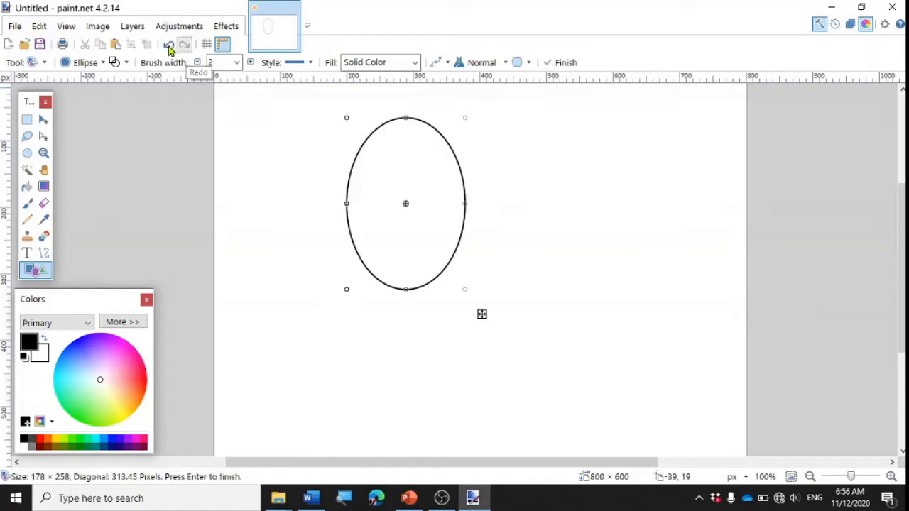
left_click(169, 46)
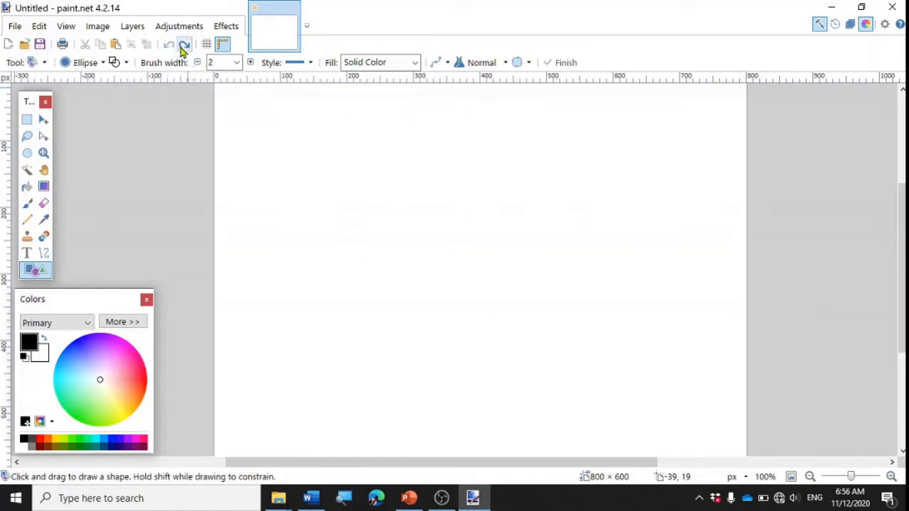
left_click(183, 47)
left_click(171, 47)
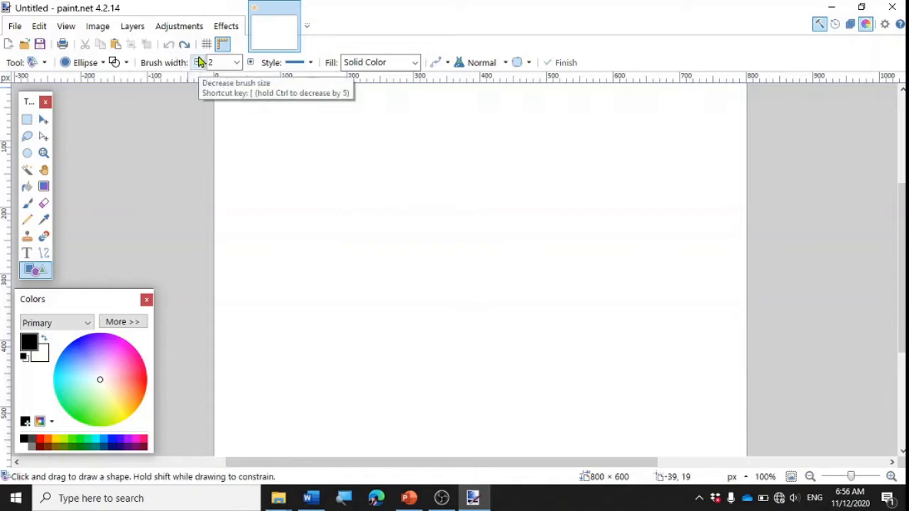
left_click(259, 102)
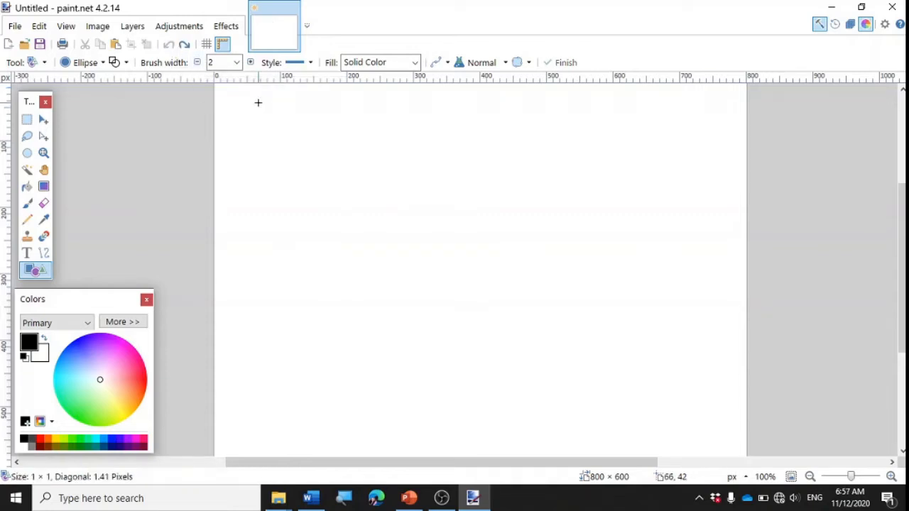
left_click(186, 44)
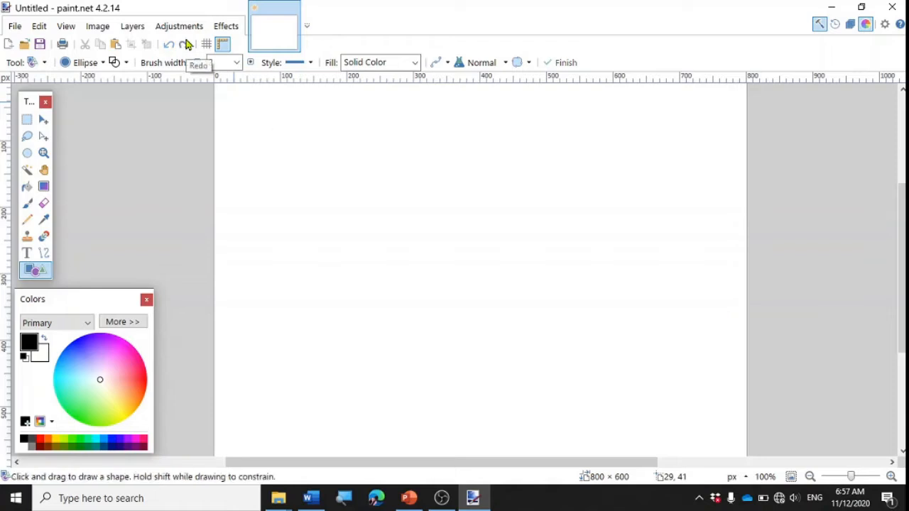
left_click(187, 44)
left_click(187, 44)
Draw a rectangle in the upper part of the canvas and widen it to about 403 × 266 pixels
left_click(103, 63)
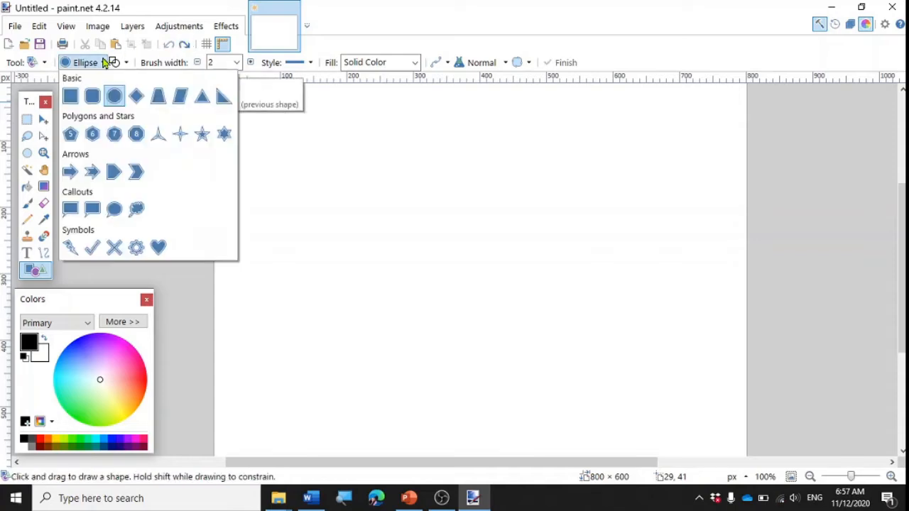
left_click(69, 101)
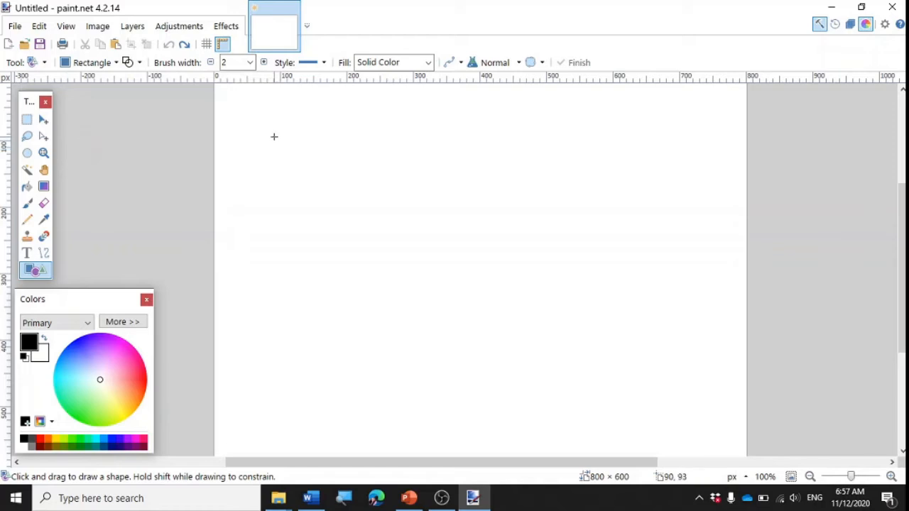
left_click_drag(274, 138, 463, 313)
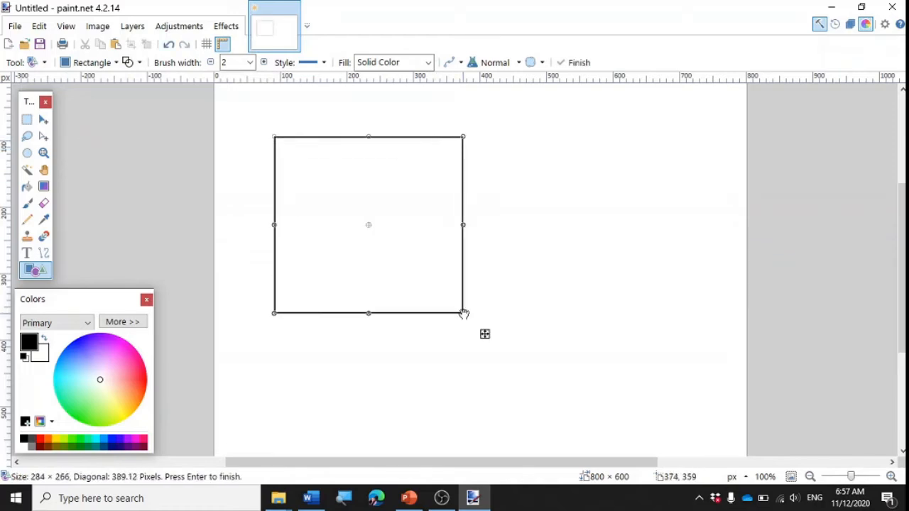
left_click_drag(463, 227, 542, 233)
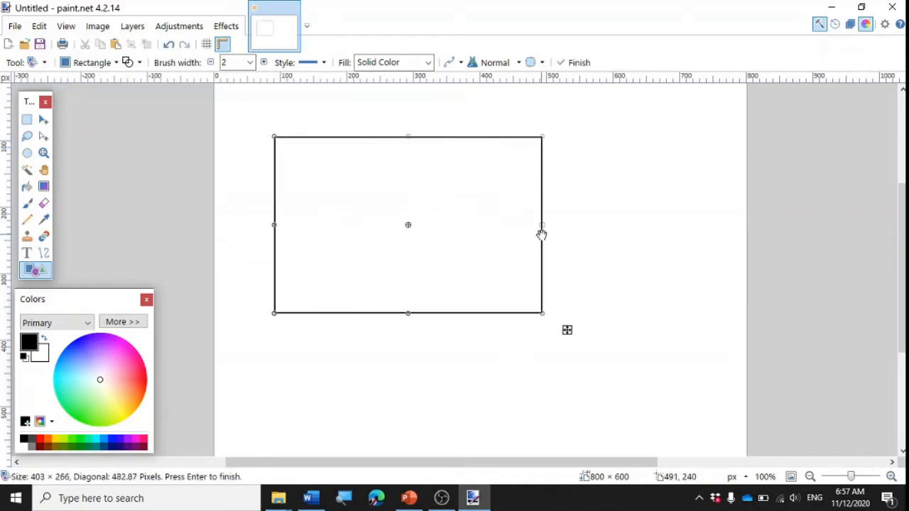
Change the rectangle's shape to an ellipse and undo the change
left_click(117, 67)
left_click(115, 96)
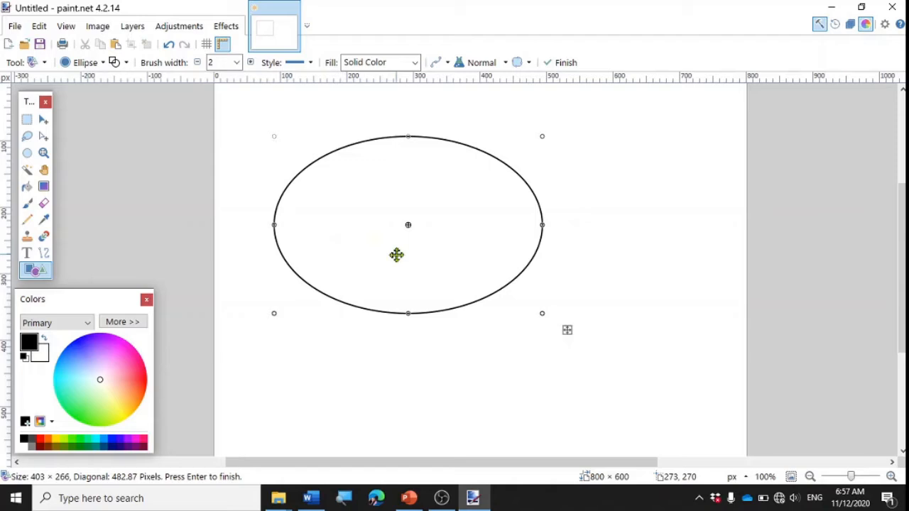
key("ctrl+z")
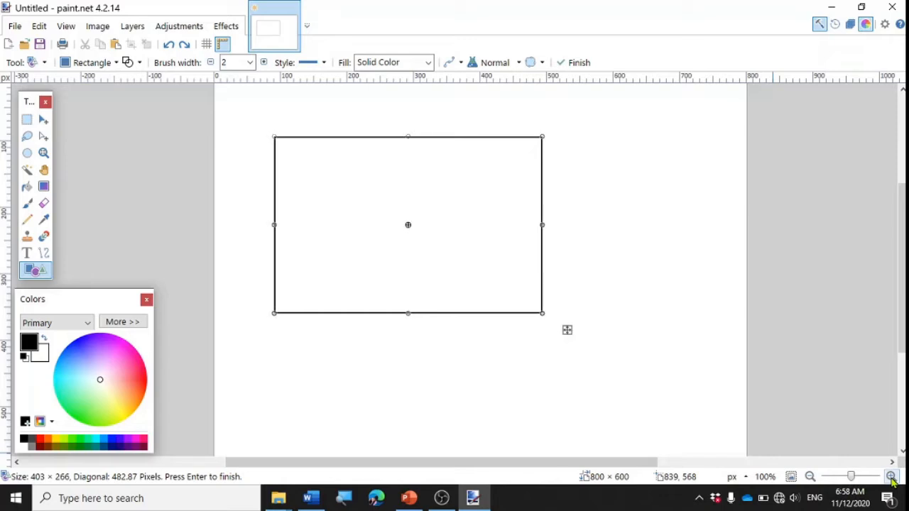
Zoom the canvas out to 33% and back in to 100%
left_click(810, 476)
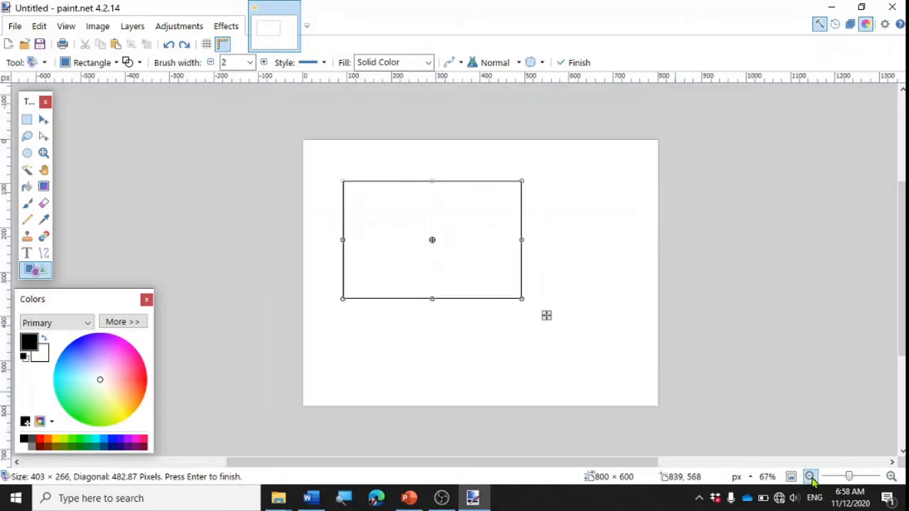
left_click(810, 477)
left_click(811, 477)
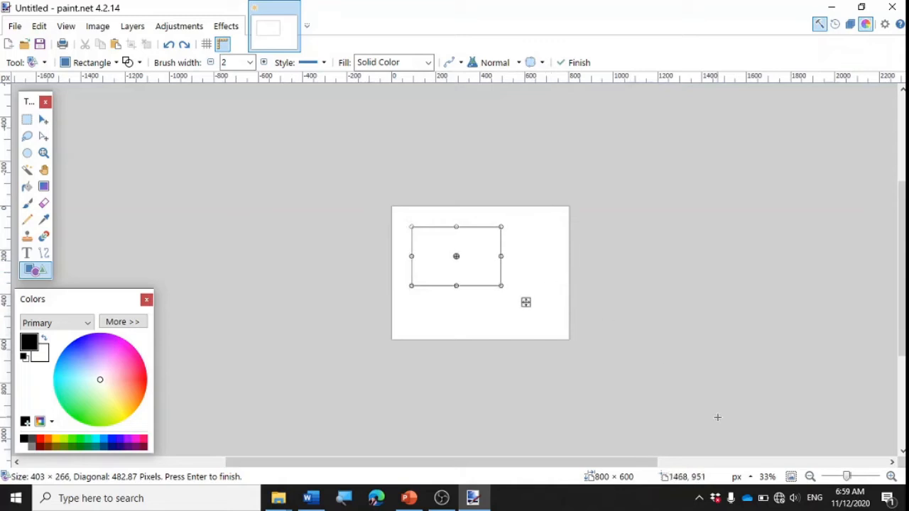
left_click(892, 477)
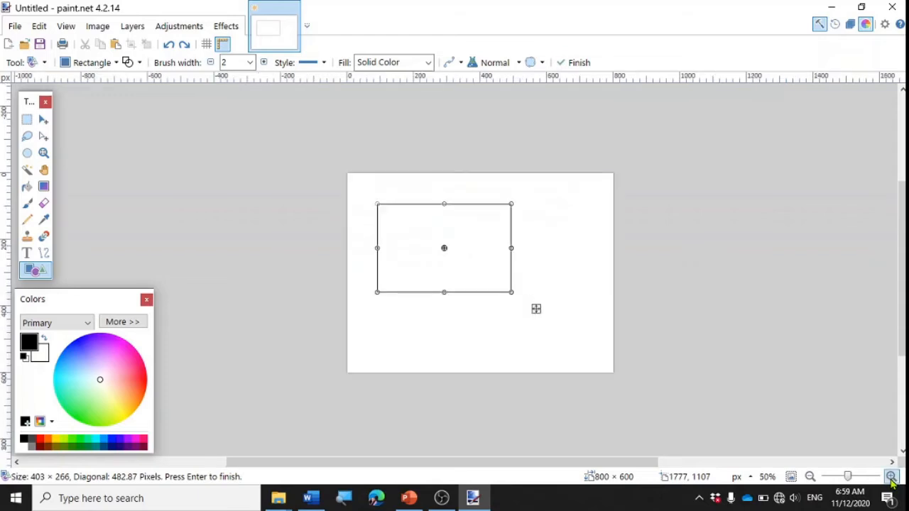
left_click(891, 477)
left_click(891, 477)
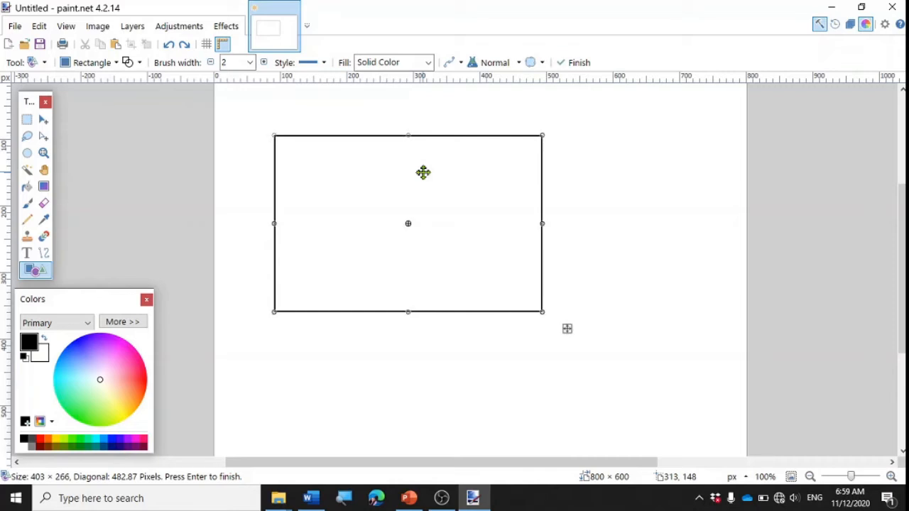
Move the canvas around the workspace with the Pan tool, bringing its upper edge into view
left_click(44, 171)
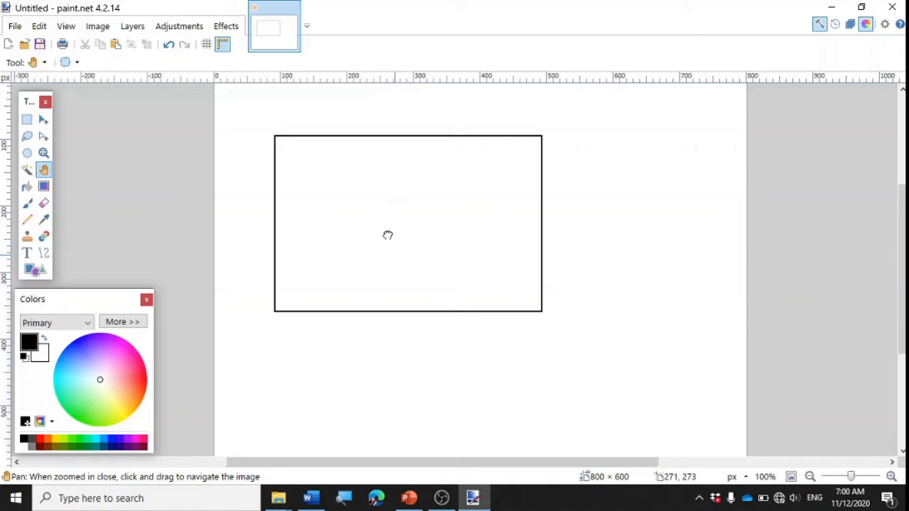
left_click_drag(377, 197, 320, 345)
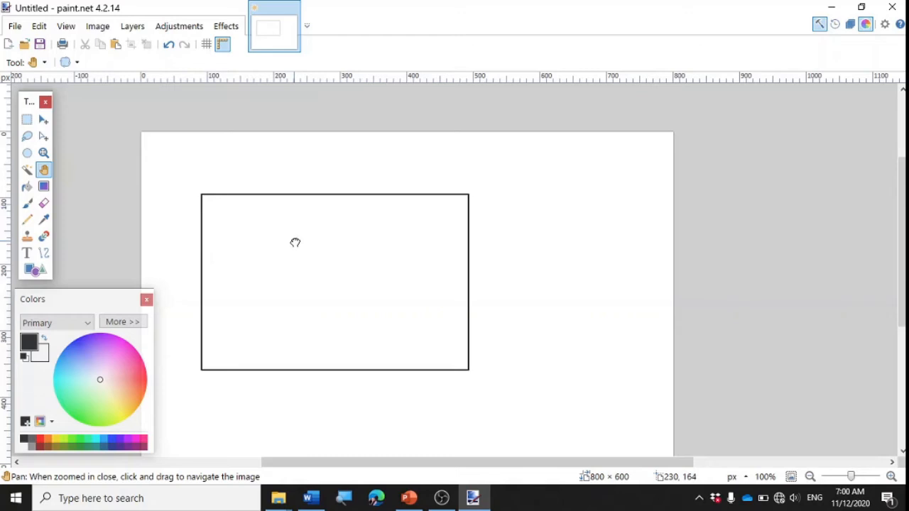
left_click_drag(295, 242, 386, 209)
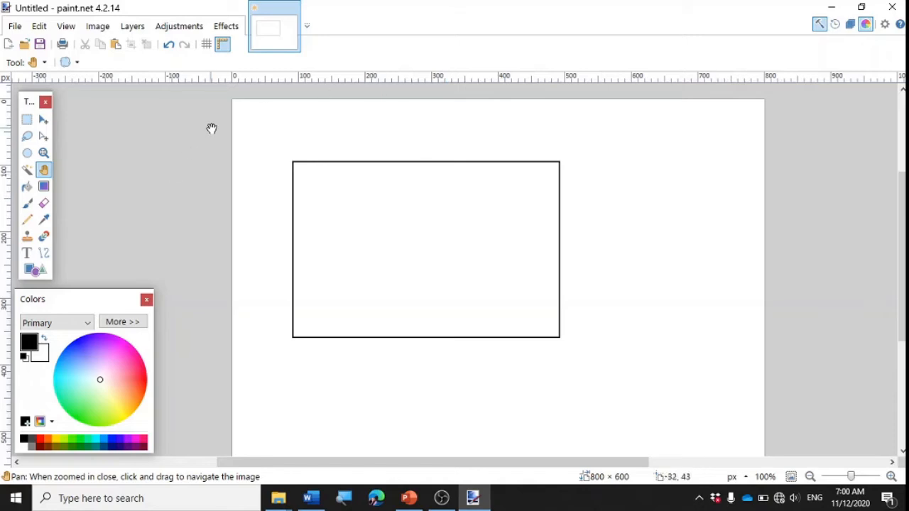
Start a text below the rectangle with the Text tool, enter "hELLO" as a trial and erase it
left_click(29, 255)
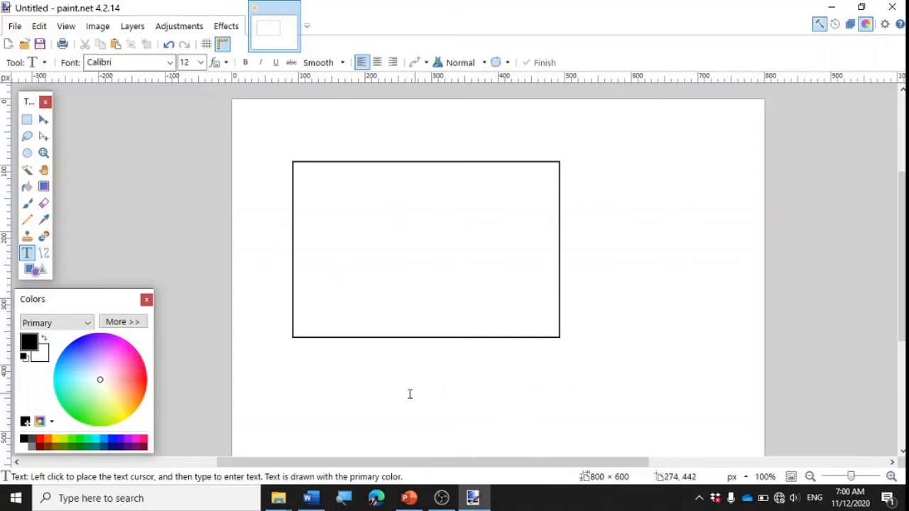
left_click(390, 381)
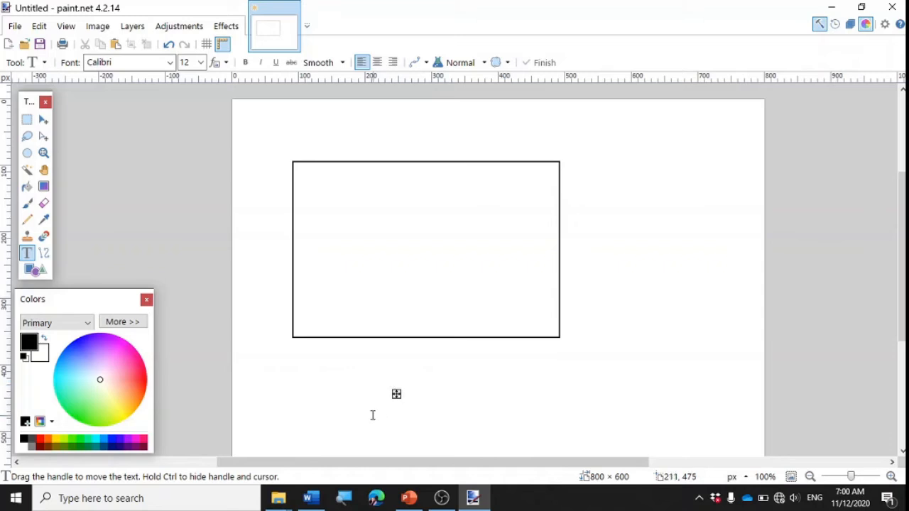
type("hELLO")
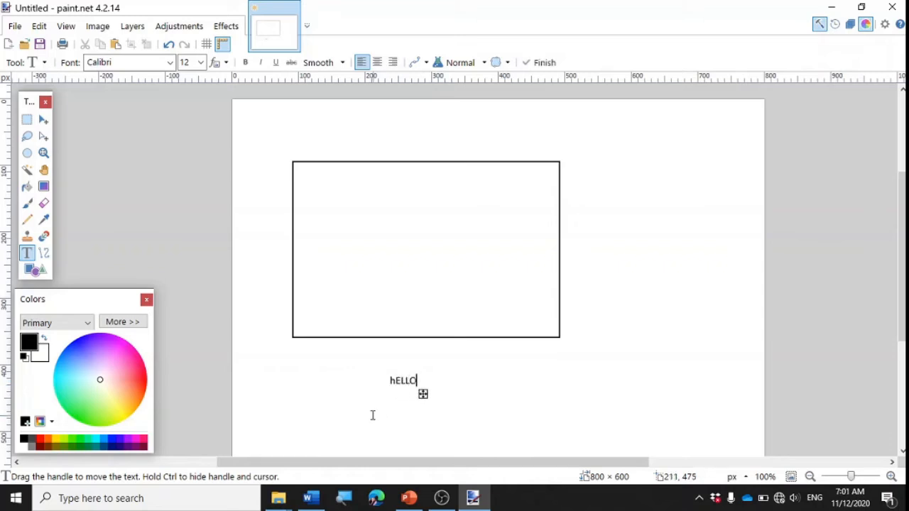
type(" !")
key("BackSpace")
key("BackSpace")
key("BackSpace")
key("BackSpace")
key("BackSpace")
Try "gOOD DAY" as the text below the rectangle and erase it
type("gOOD DAY")
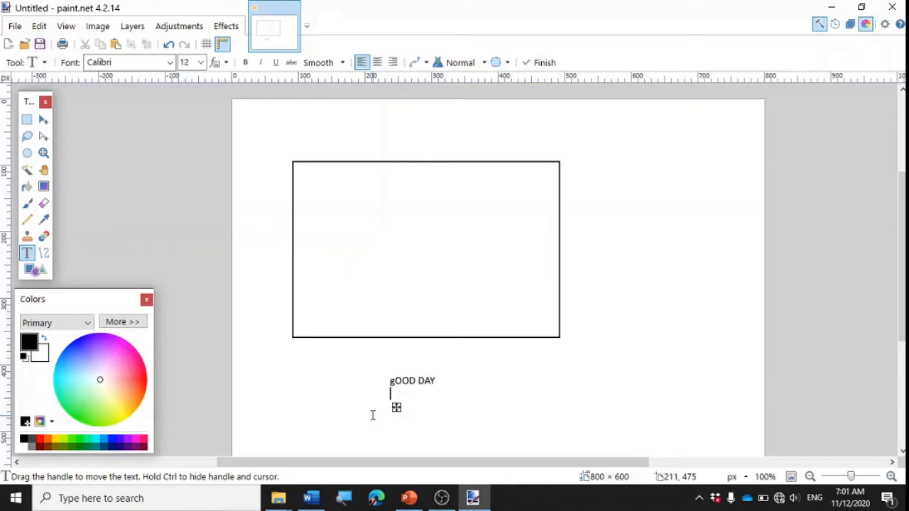
key("BackSpace")
key("BackSpace")
key("BackSpace")
key("BackSpace")
key("BackSpace")
key("BackSpace")
key("BackSpace")
key("BackSpace")
key("BackSpace")
Enter the label "Rectangle" below the drawn shape, correcting its capitalization
type("rE")
key("Caps_Lock")
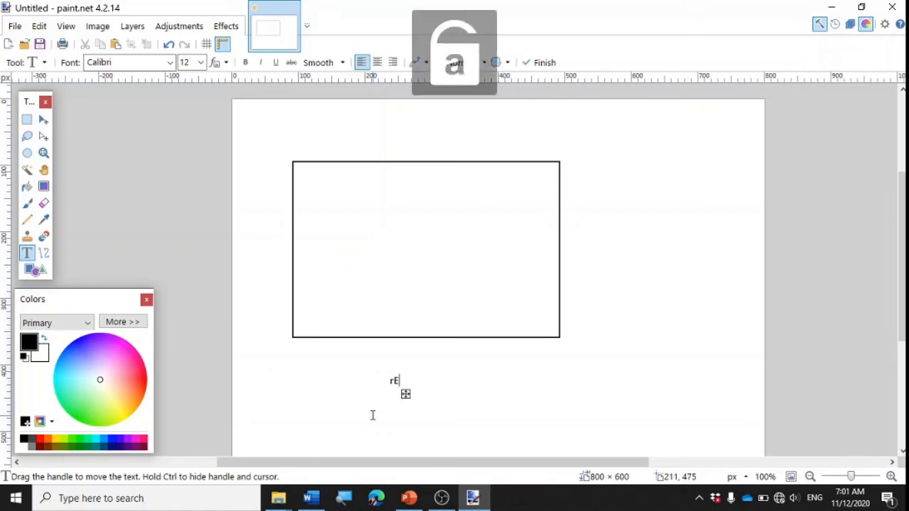
key("BackSpace")
key("BackSpace")
type("R")
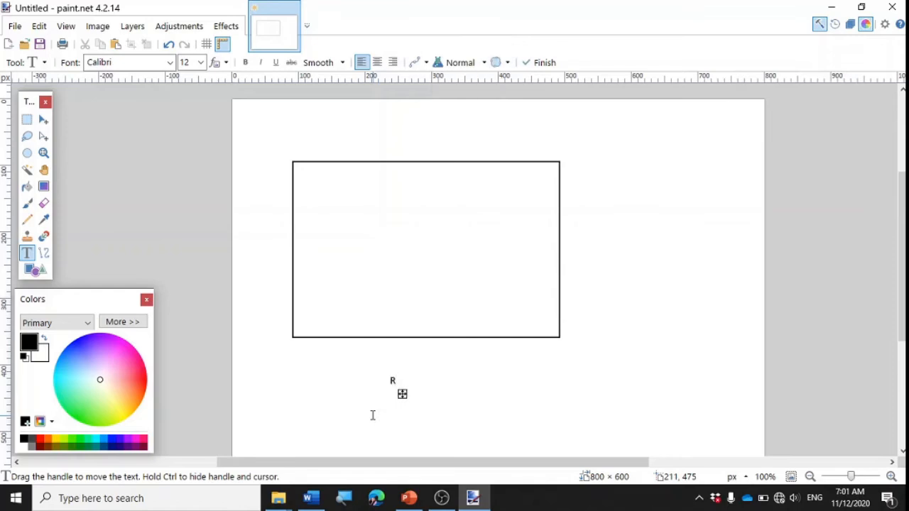
type("ectangle")
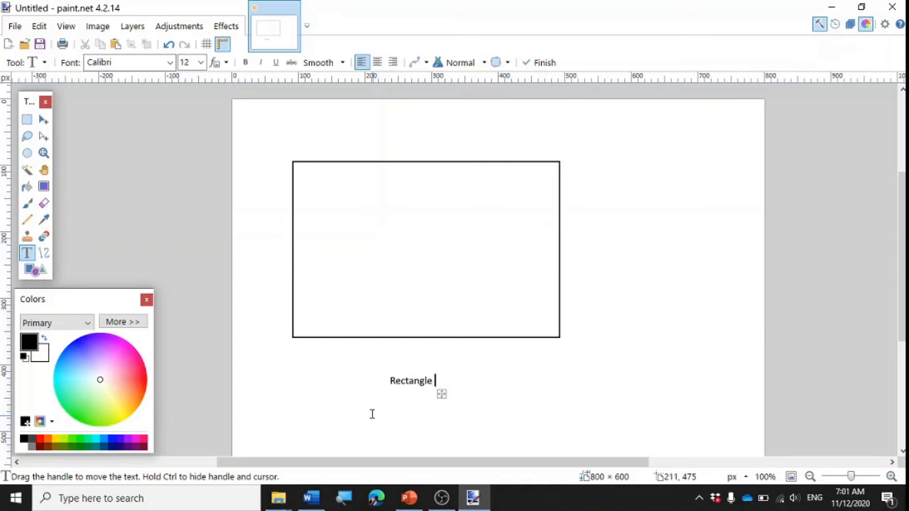
Set the font of the "Rectangle" label to Agency FB
left_click(394, 385)
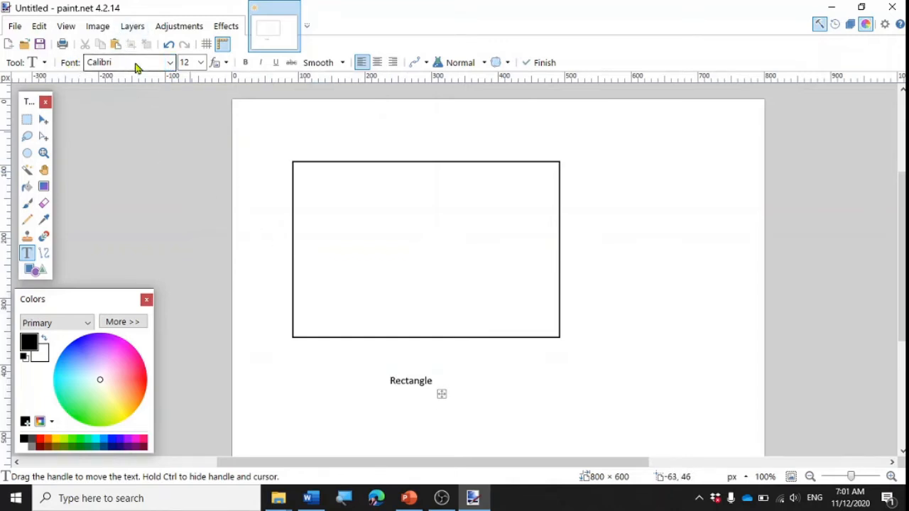
left_click(170, 63)
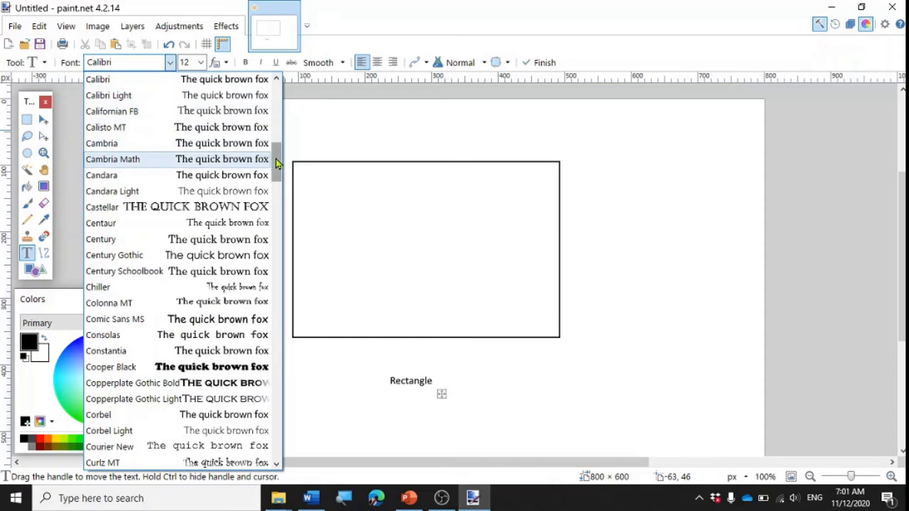
left_click_drag(277, 164, 276, 101)
left_click(242, 80)
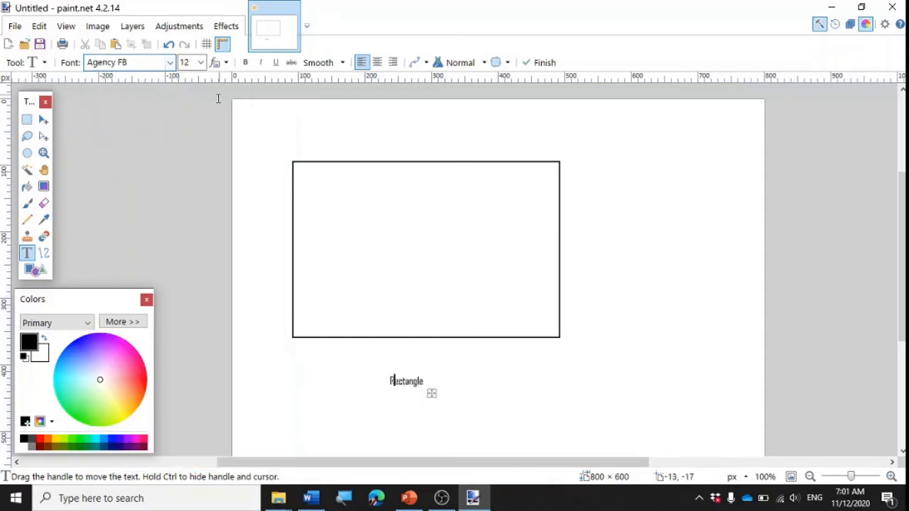
Set the font of the "Rectangle" label to Arial Black and finish that text
left_click(170, 63)
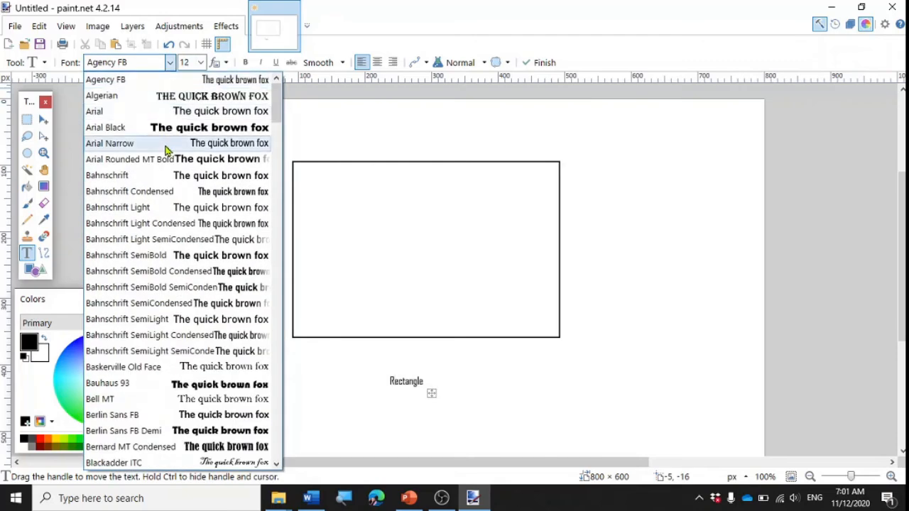
left_click(176, 128)
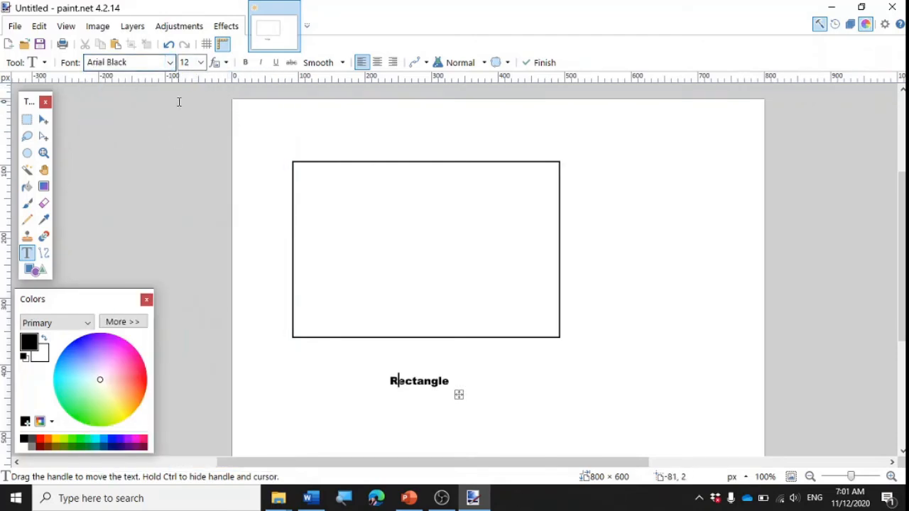
left_click(179, 105)
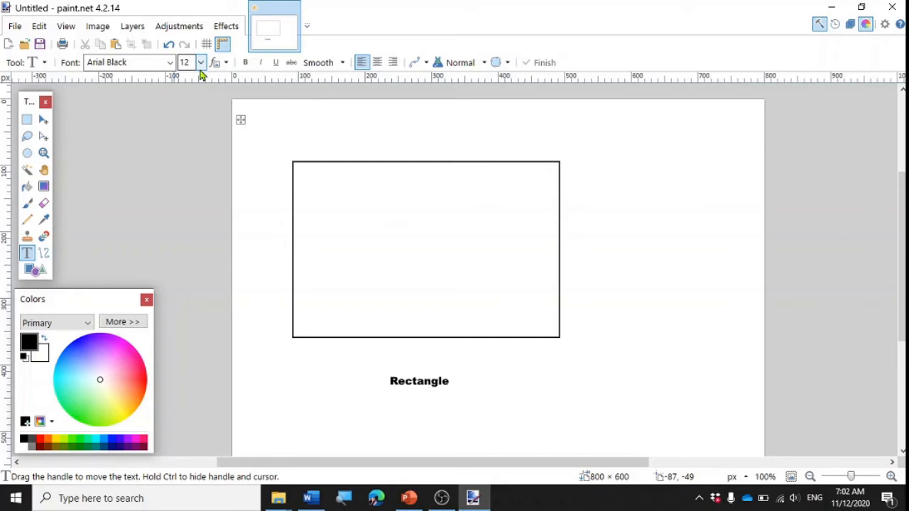
Set the font size to 48 and add the text "Shape" beside the "Rectangle" label
left_click(201, 62)
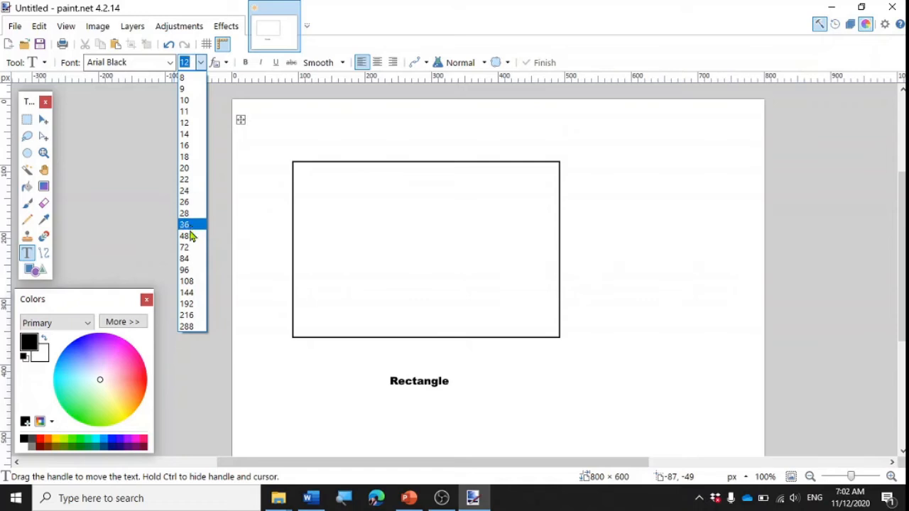
key("Escape")
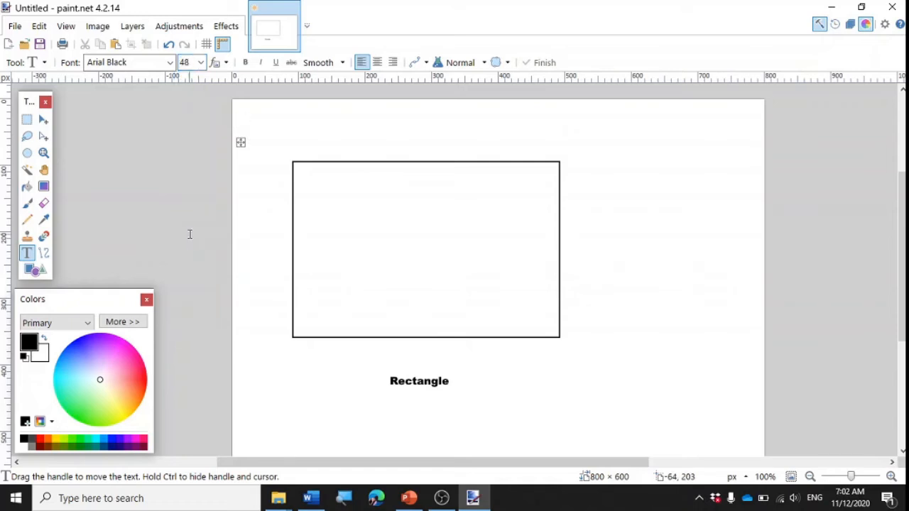
left_click(406, 383)
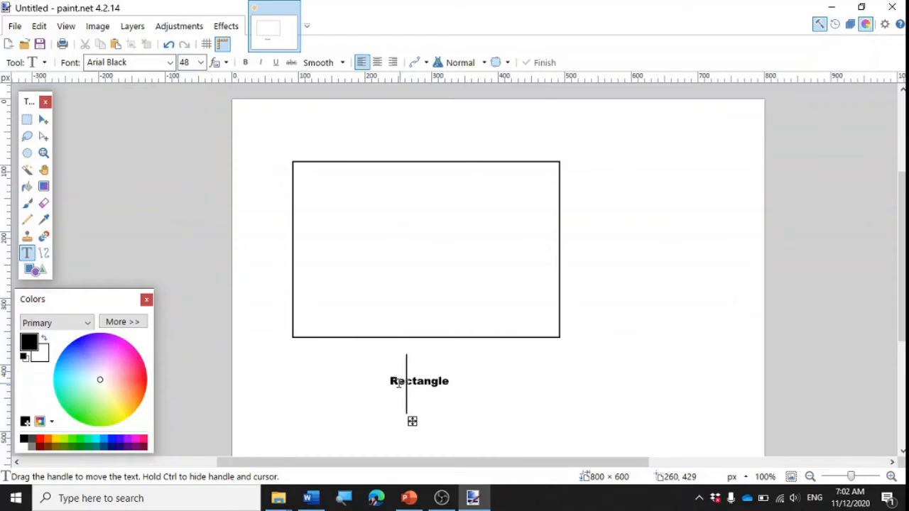
left_click(479, 381)
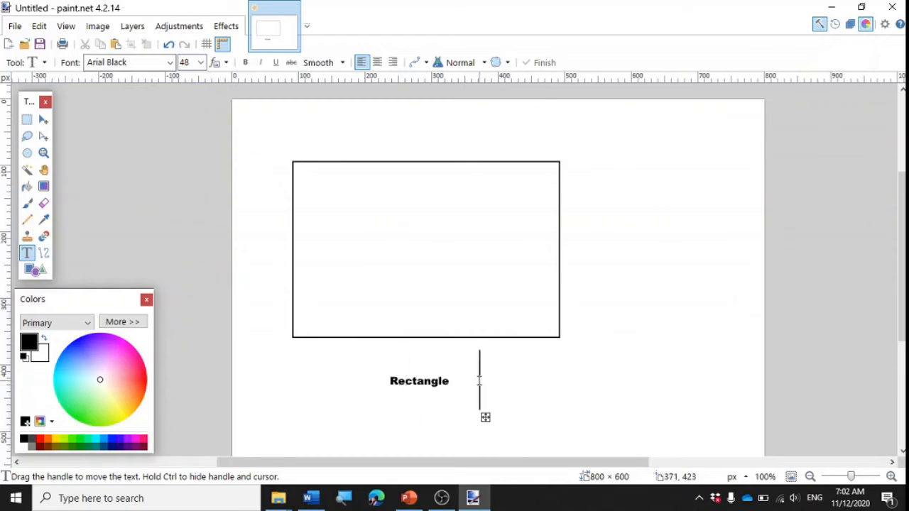
type("S")
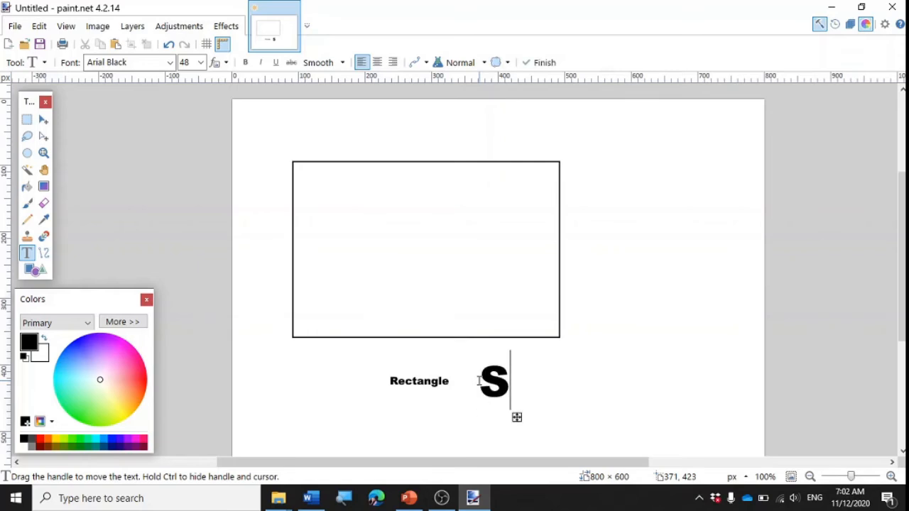
type("hape")
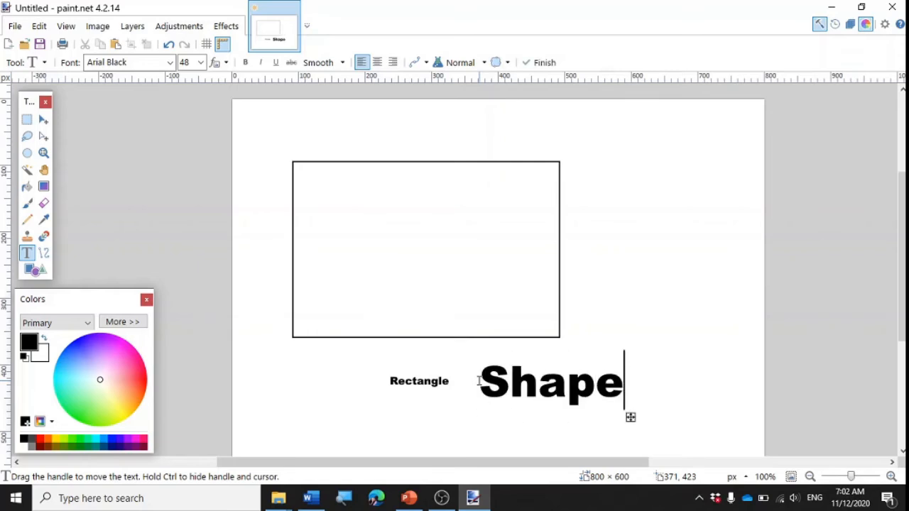
Try font sizes 9, 11 and 20 on the "Shape" text, and settle on 28
left_click(201, 62)
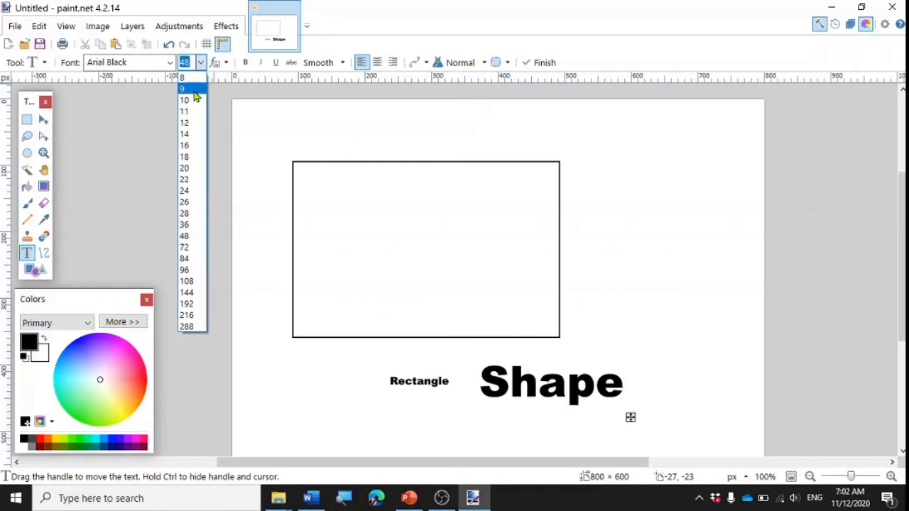
left_click(193, 88)
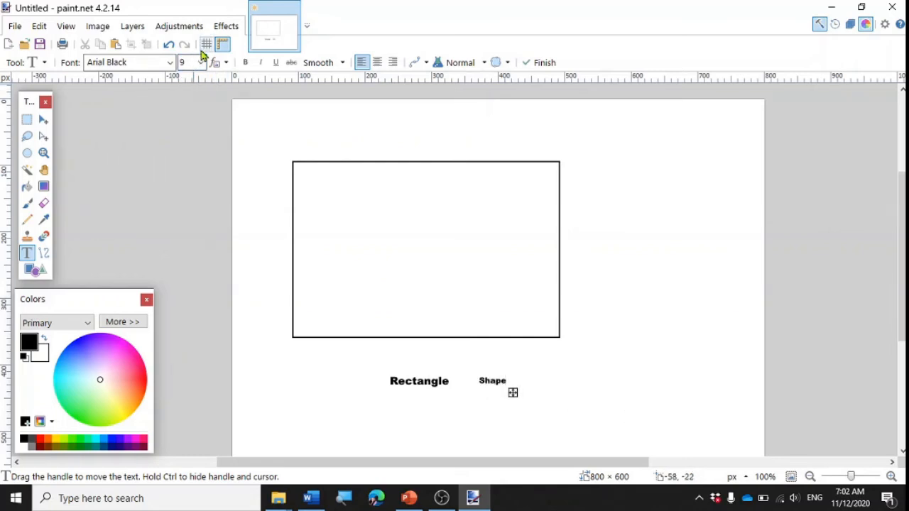
left_click(201, 63)
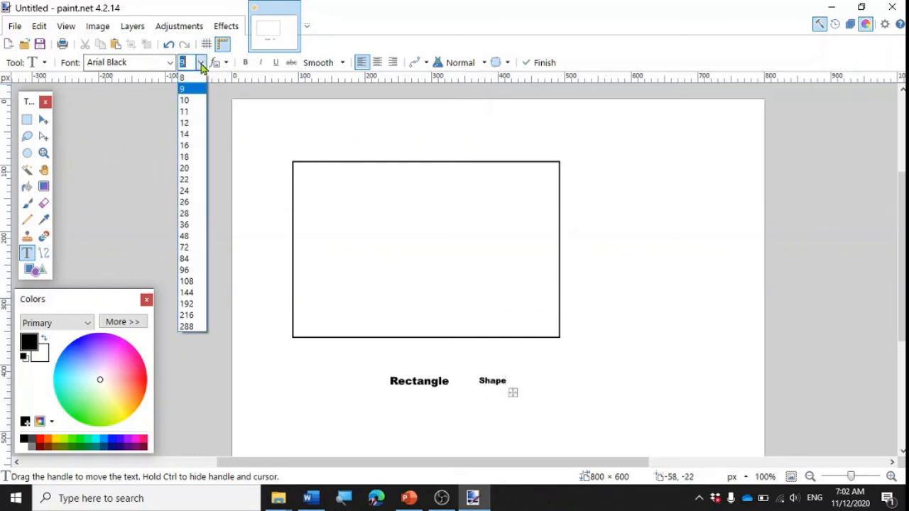
left_click(197, 112)
left_click(201, 63)
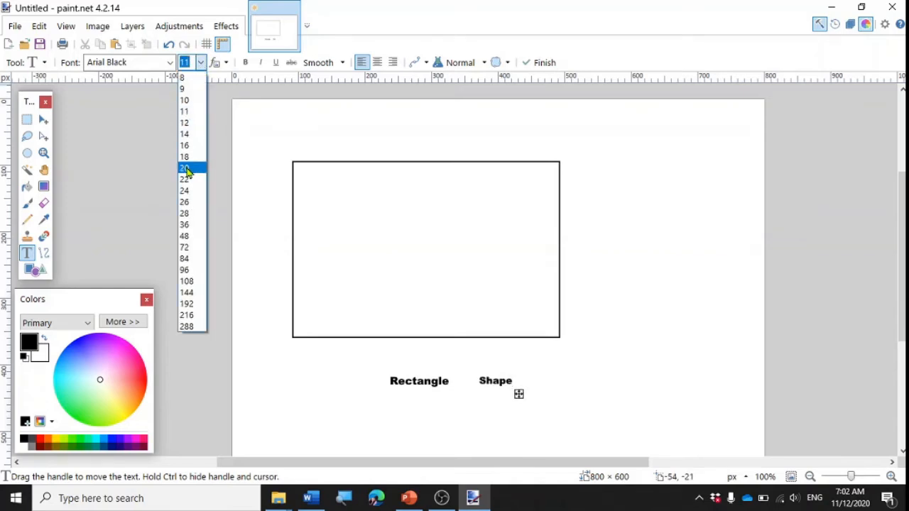
left_click(185, 168)
left_click(201, 63)
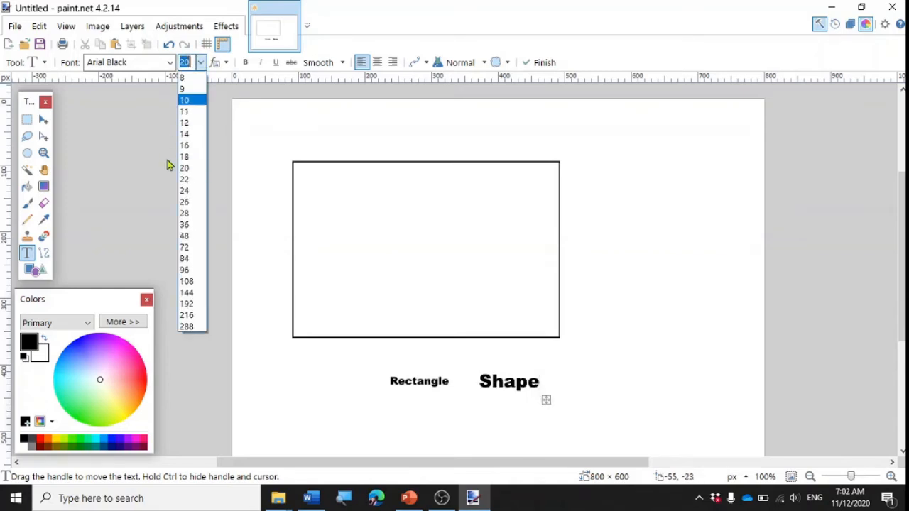
left_click(187, 214)
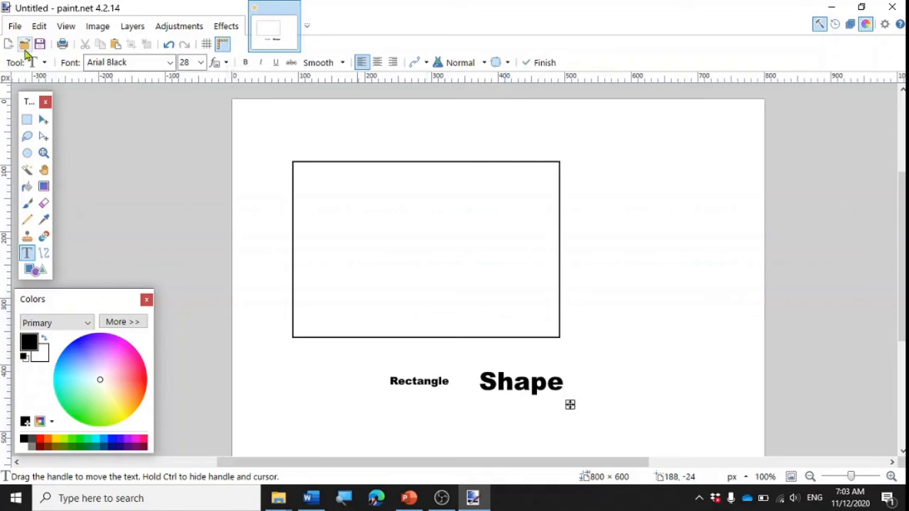
Hide the rulers and show them again
left_click(226, 53)
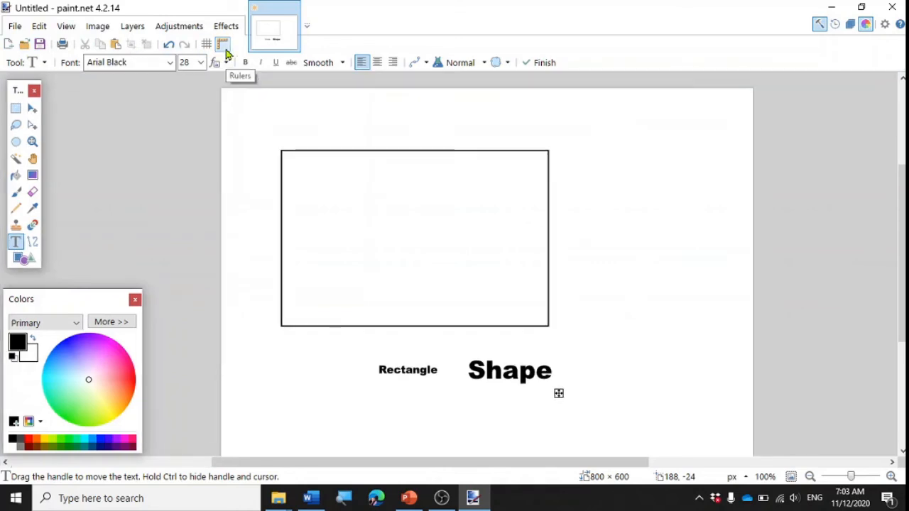
left_click(226, 54)
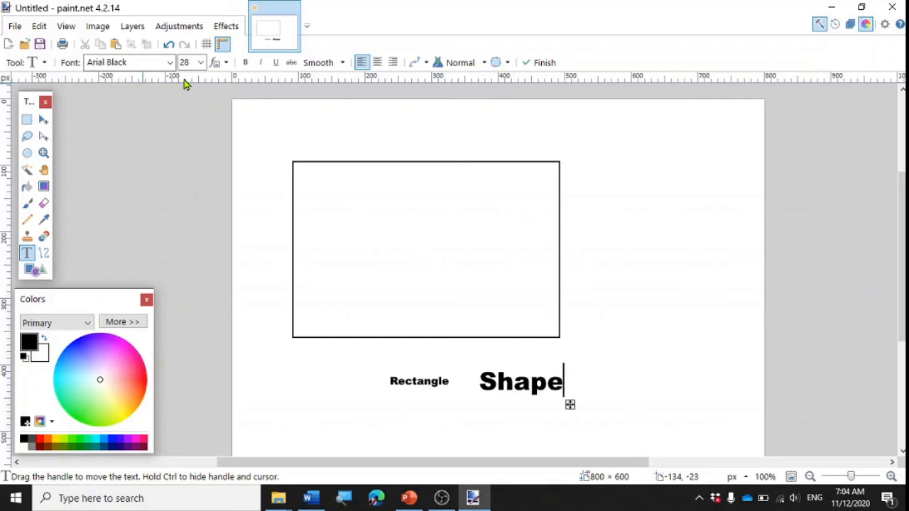
left_click(320, 175)
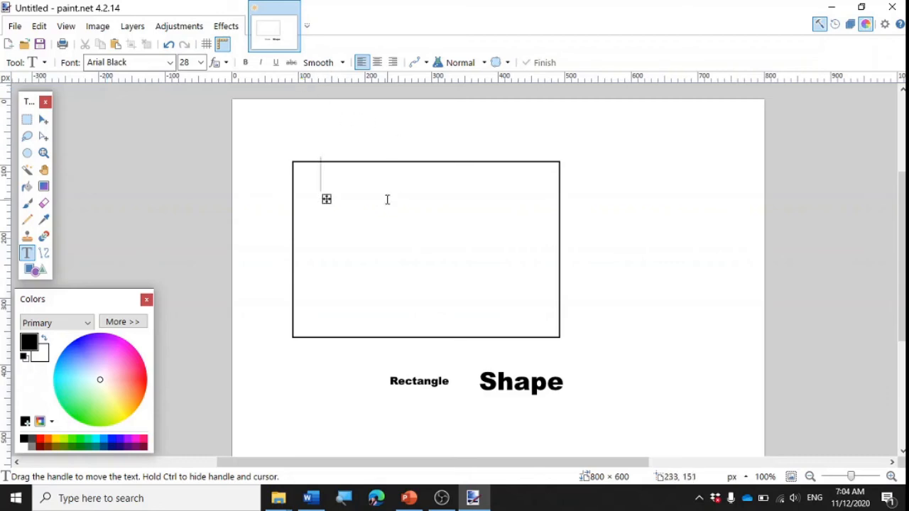
left_click(363, 88)
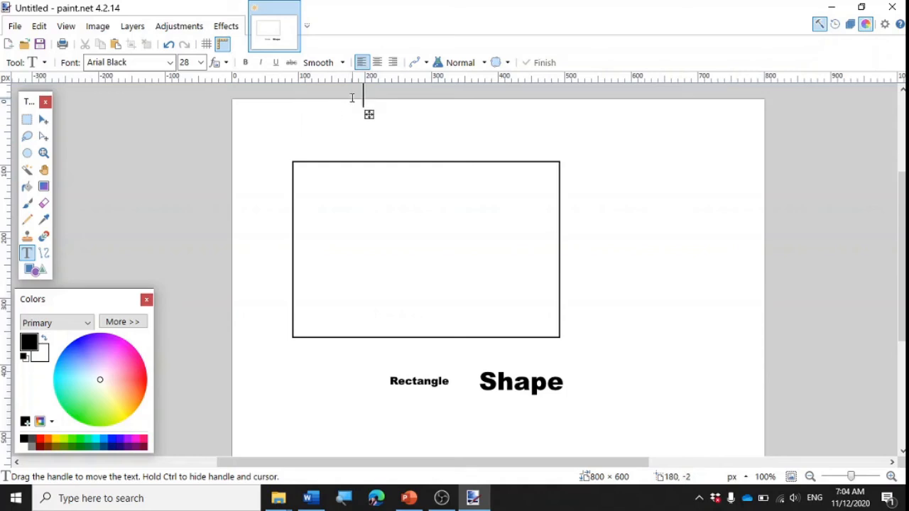
left_click(322, 192)
left_click(351, 280)
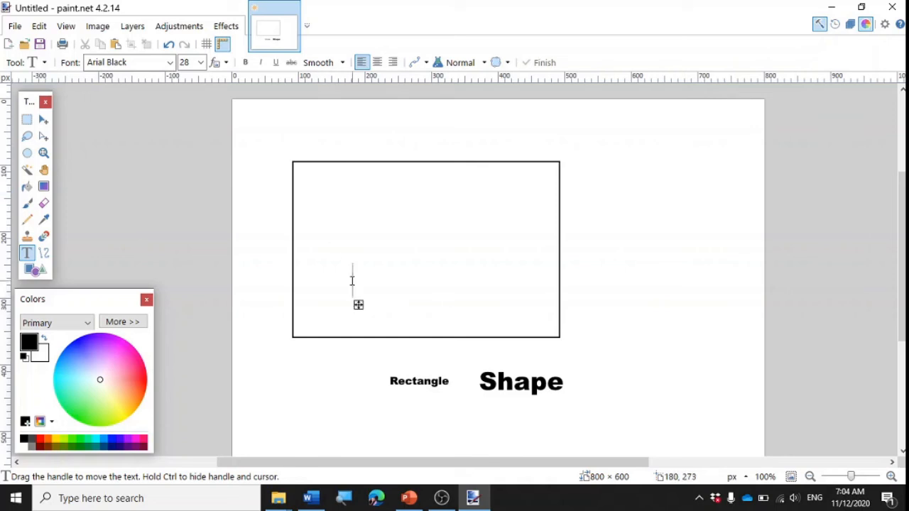
left_click(434, 289)
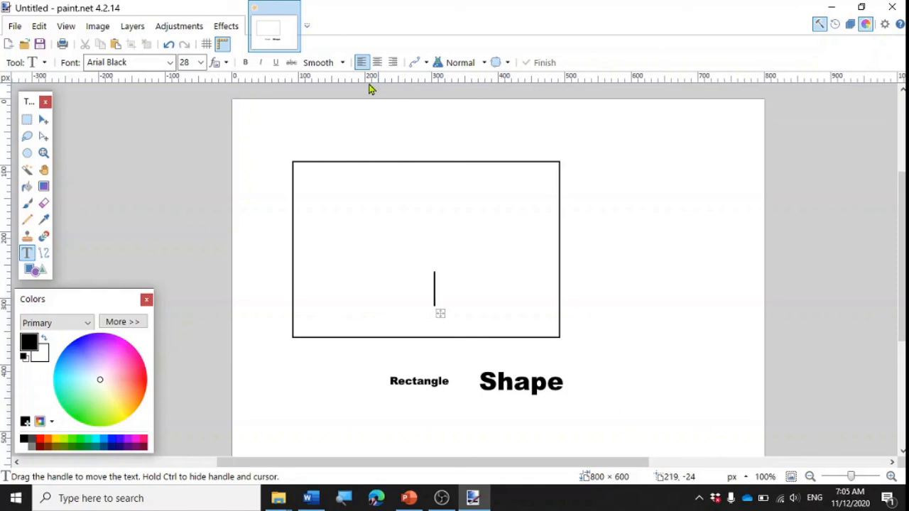
left_click(366, 197)
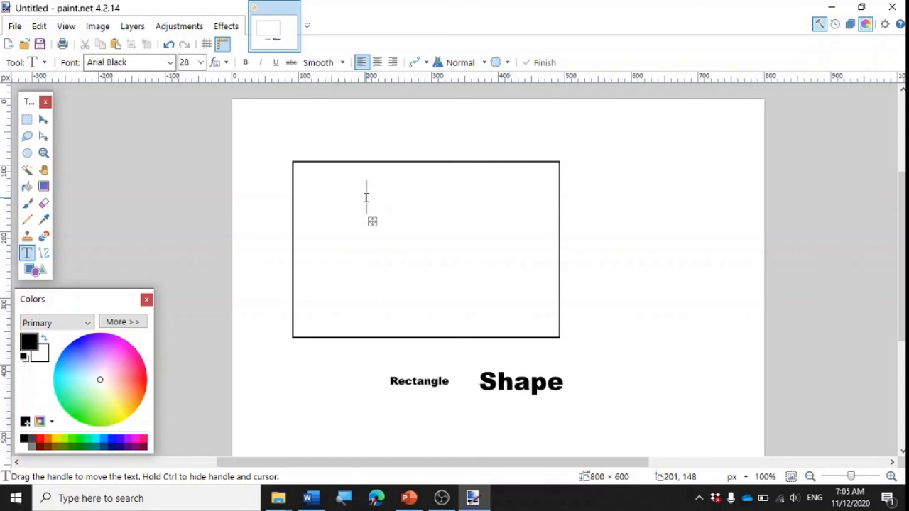
left_click(366, 125)
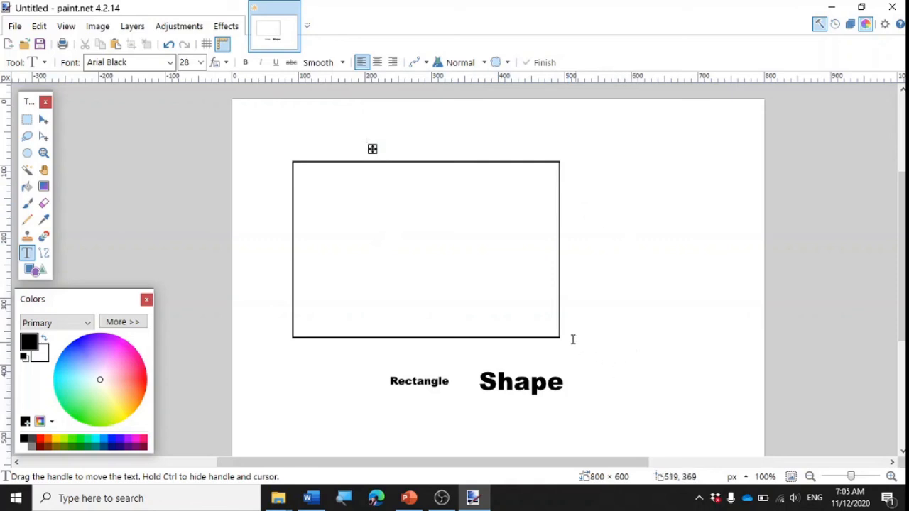
left_click(628, 329)
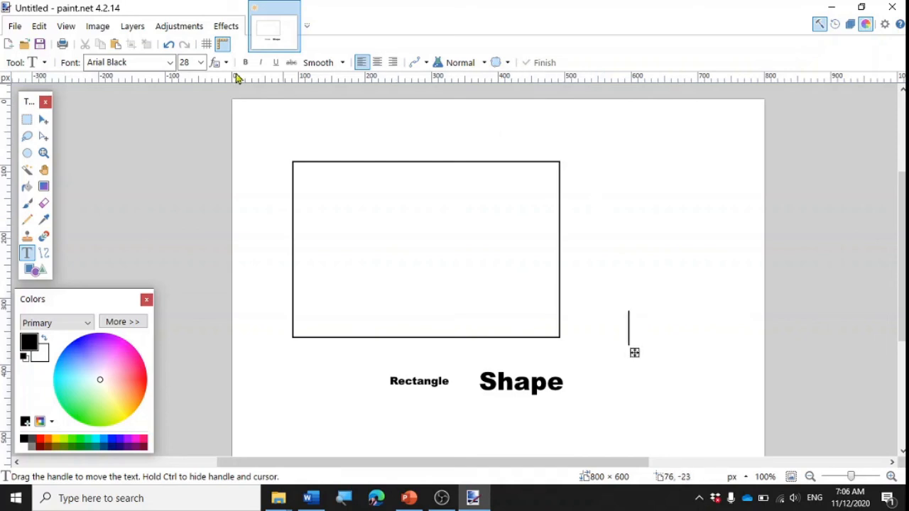
Send one full-page copy of the picture to the EPSON L120 Series printer and close the printer's status window
left_click(64, 45)
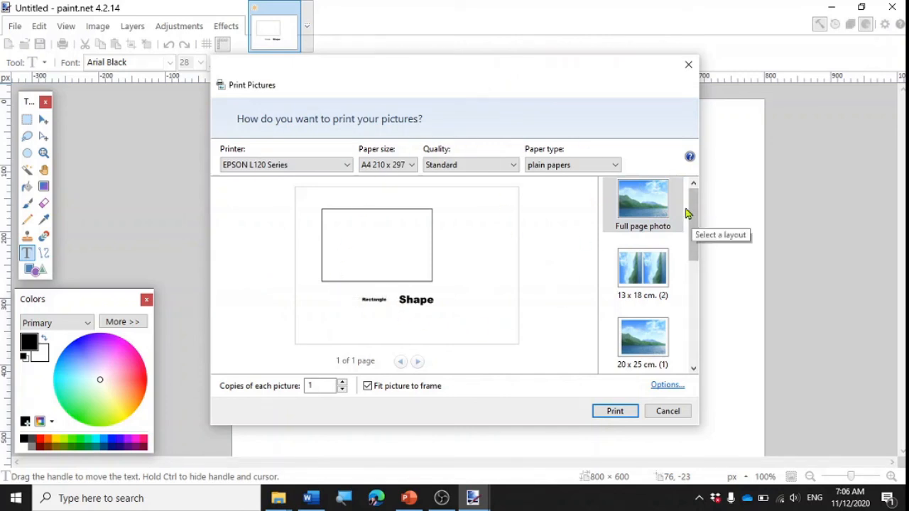
left_click(615, 414)
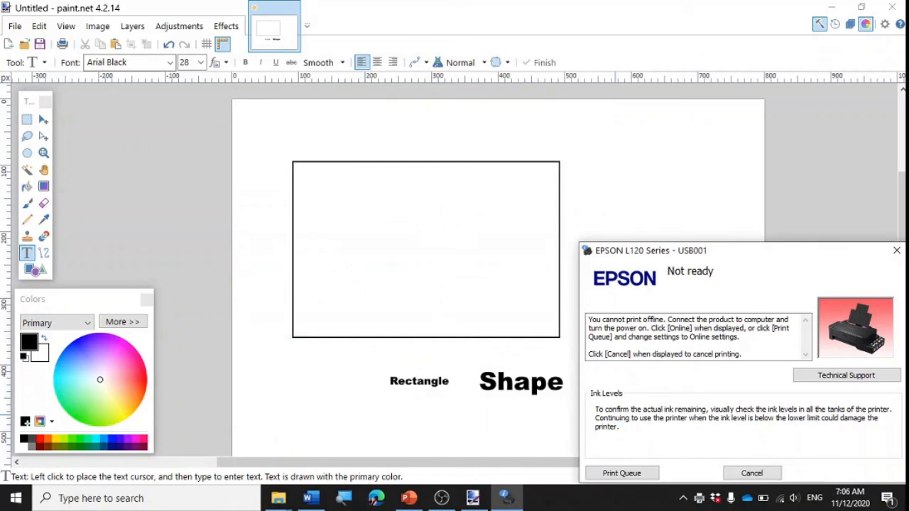
left_click(897, 252)
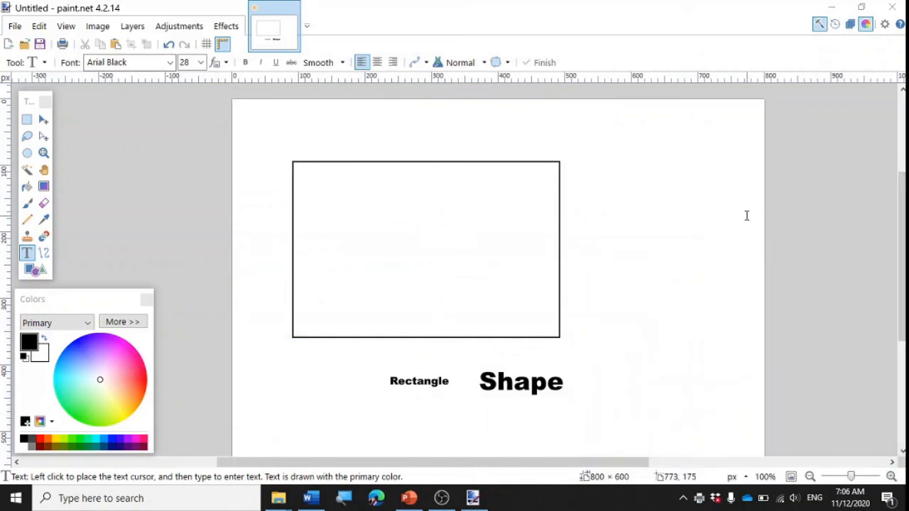